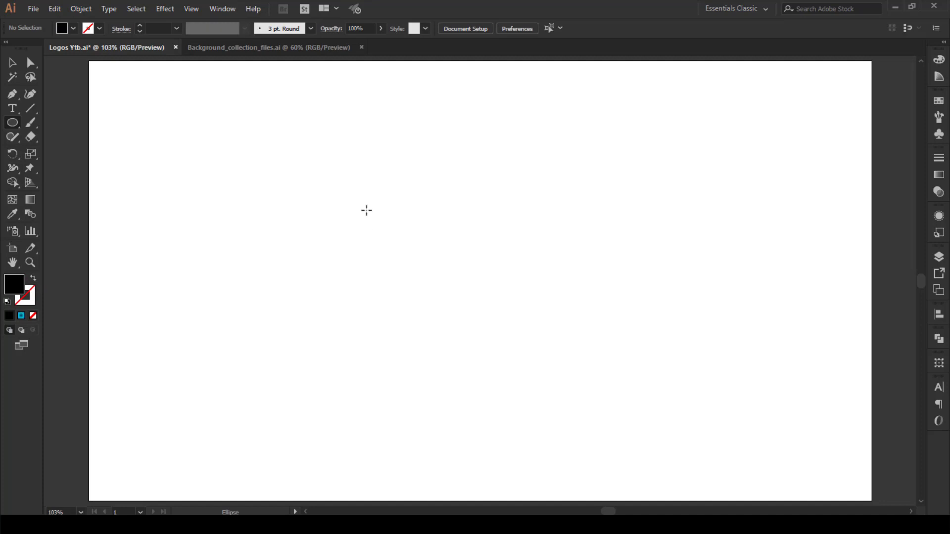
Draw a black circle about 145 px in diameter and delete its right anchor point to leave the left half.
left_click_drag(379, 183, 443, 271)
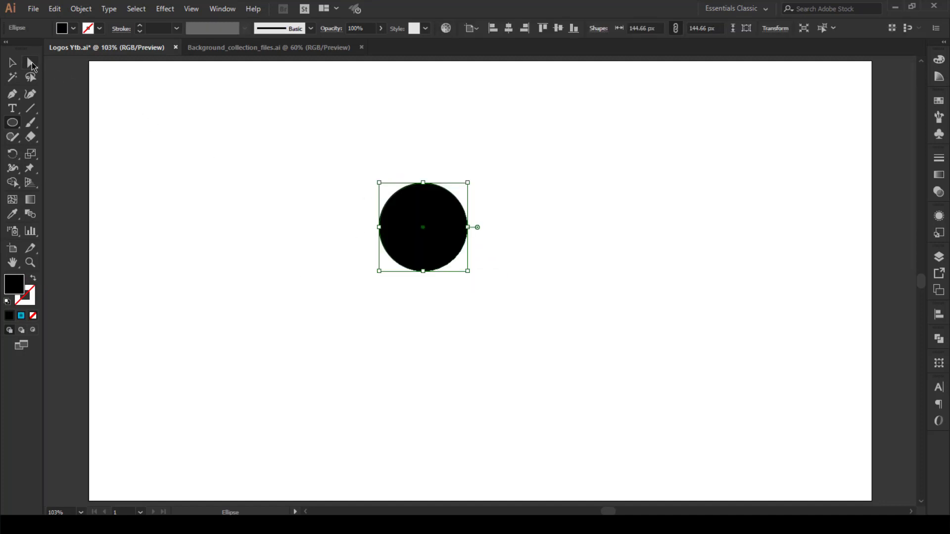
left_click_drag(32, 64, 74, 59)
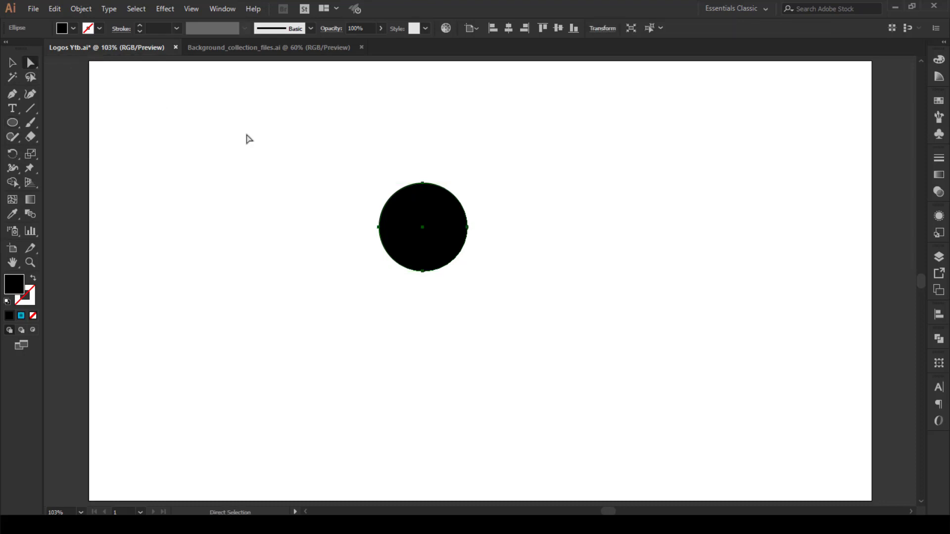
left_click(468, 227)
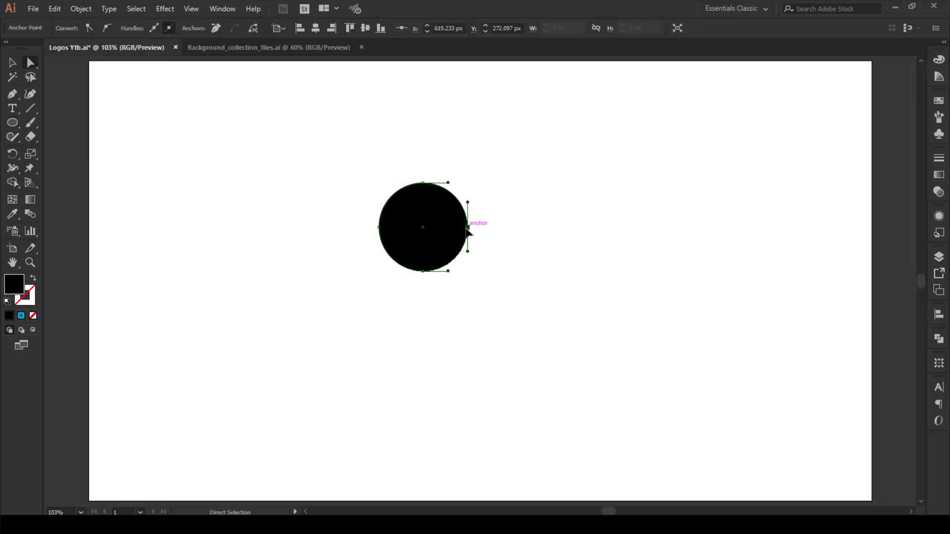
key("Delete")
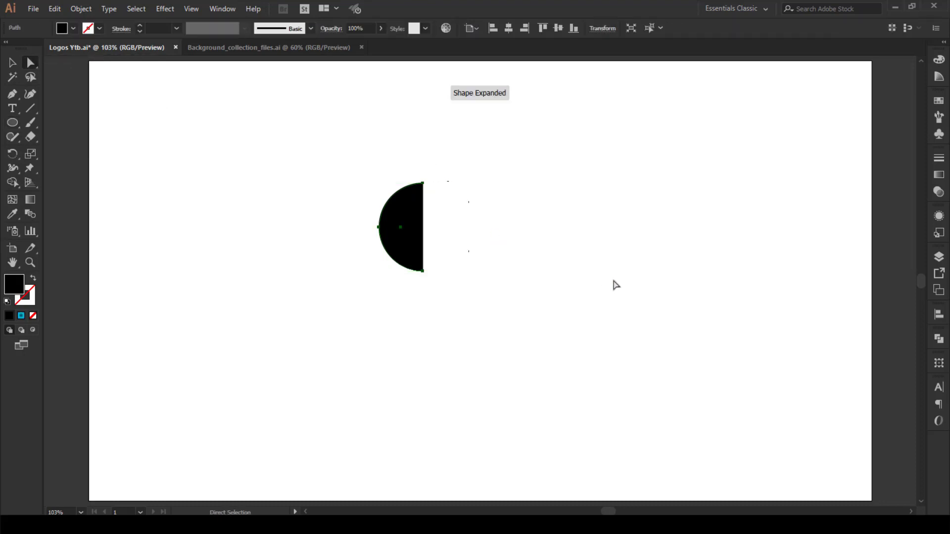
left_click(615, 285)
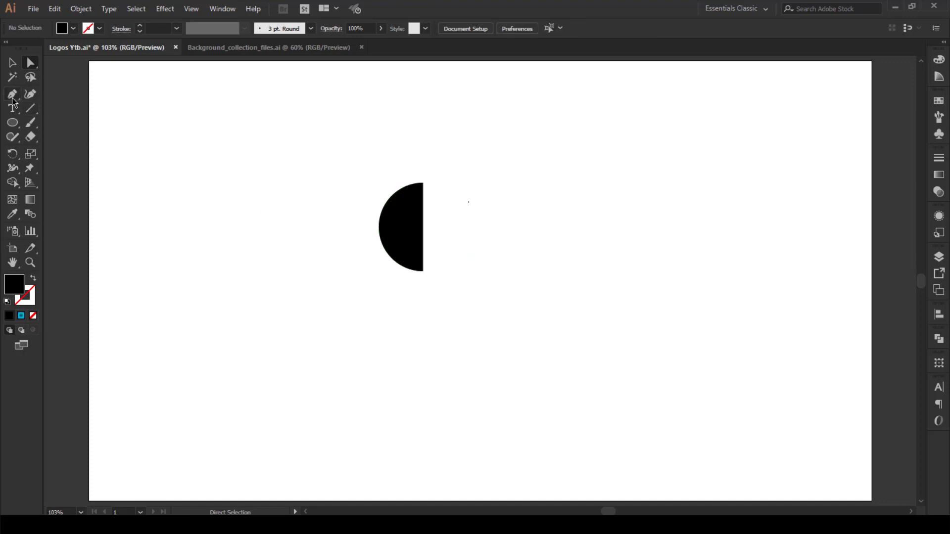
Extend the half circle to the right with the Pen tool, closing the path with a straight-sided, square-cornered end.
left_click_drag(13, 98, 49, 96)
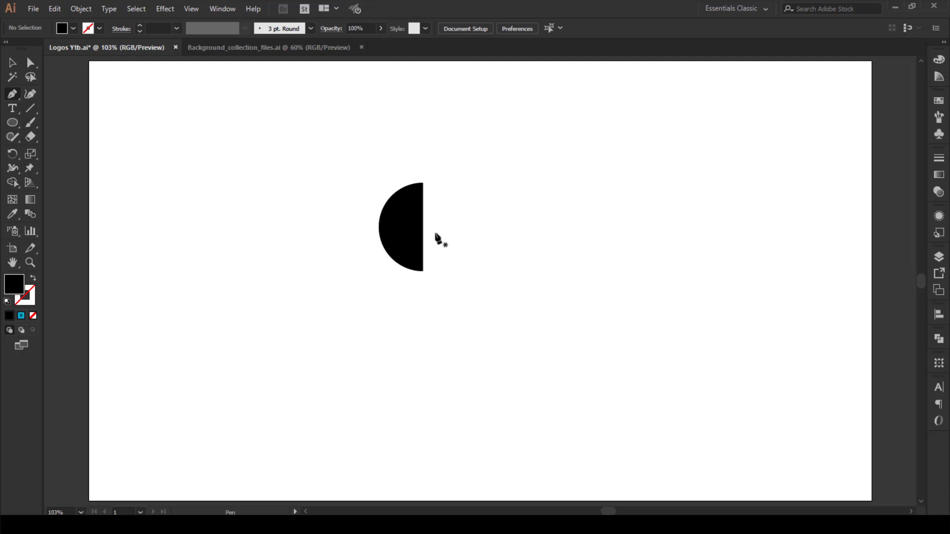
left_click_drag(425, 272, 511, 273)
left_click(511, 272)
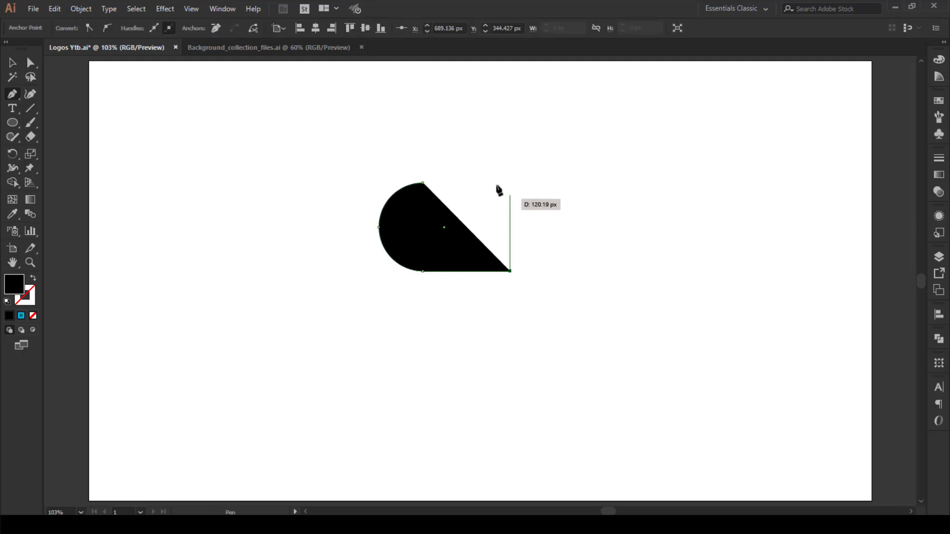
left_click(510, 183)
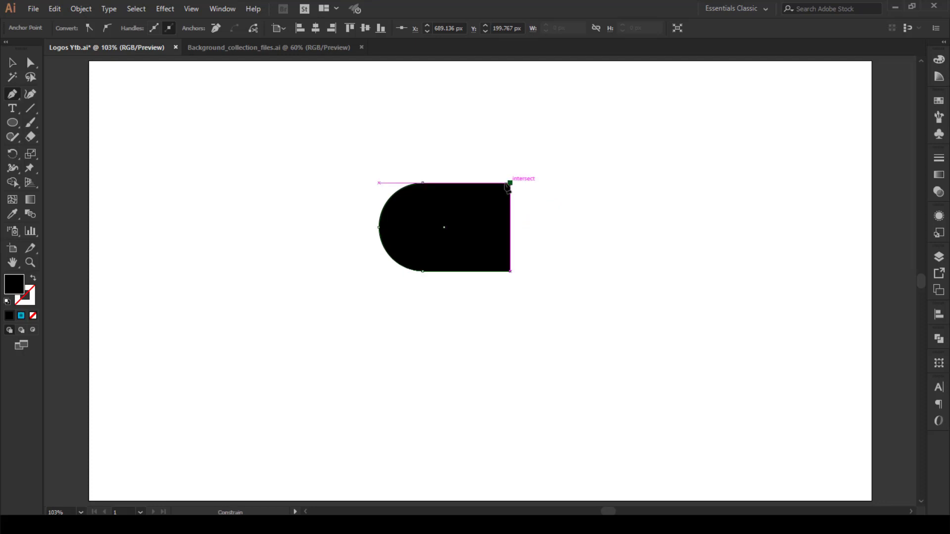
left_click(423, 183)
left_click(422, 183, "ctrl")
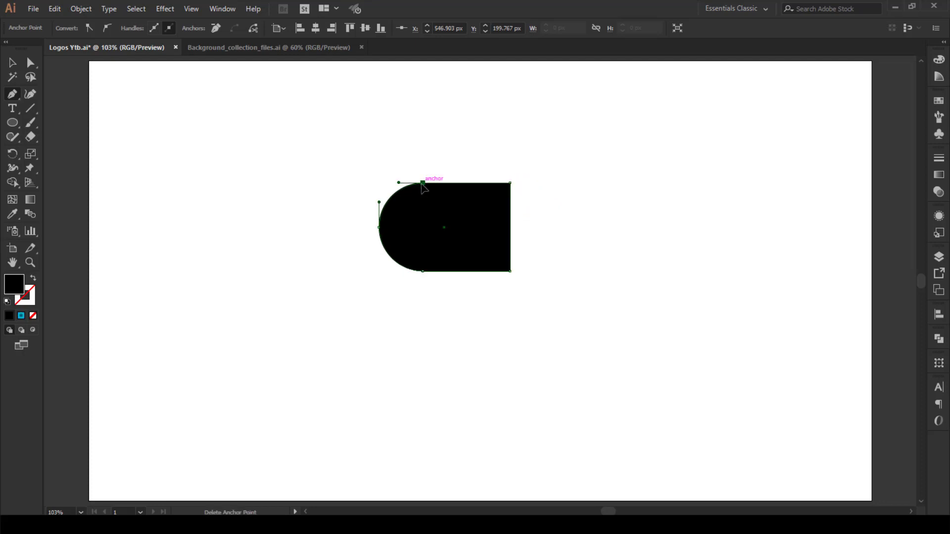
key("v")
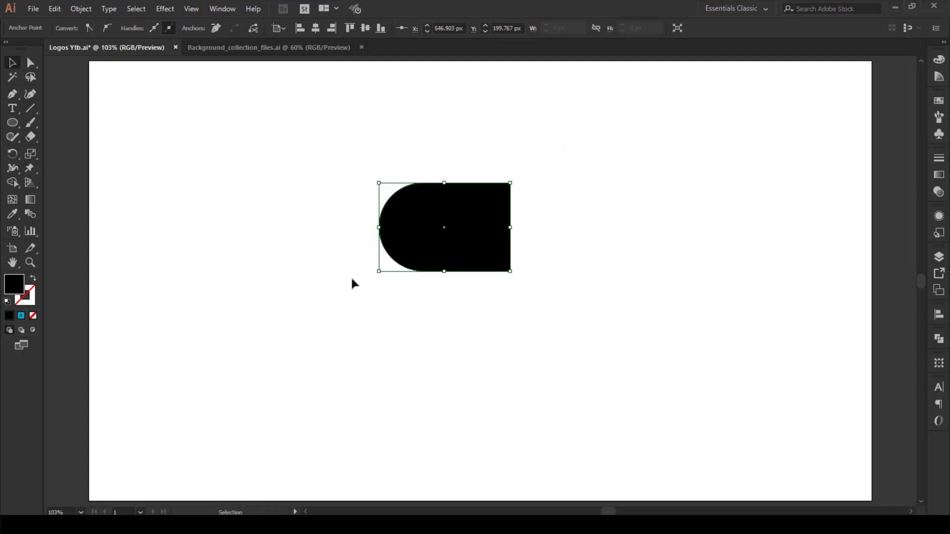
Apply the Pathfinder Unite operation to the black shape and deselect it.
left_click_drag(513, 151, 297, 330)
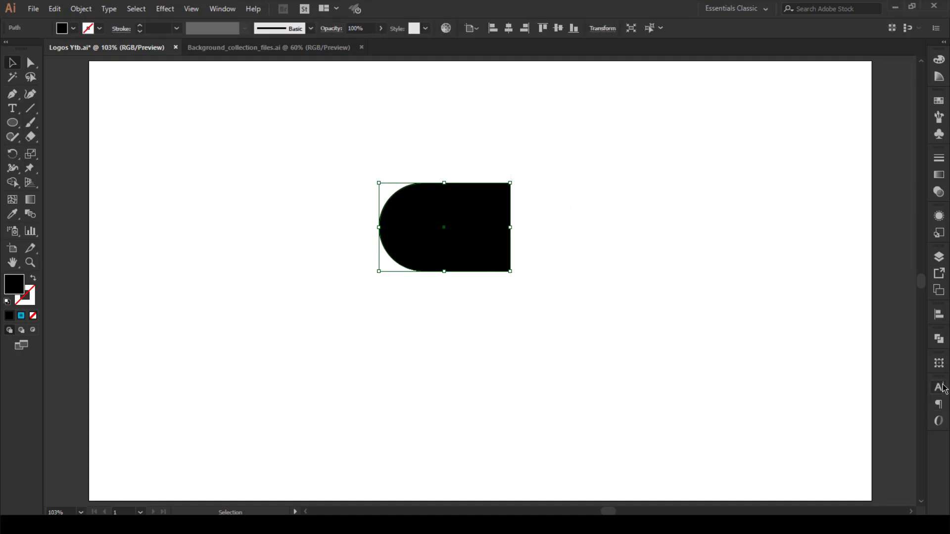
left_click(940, 339)
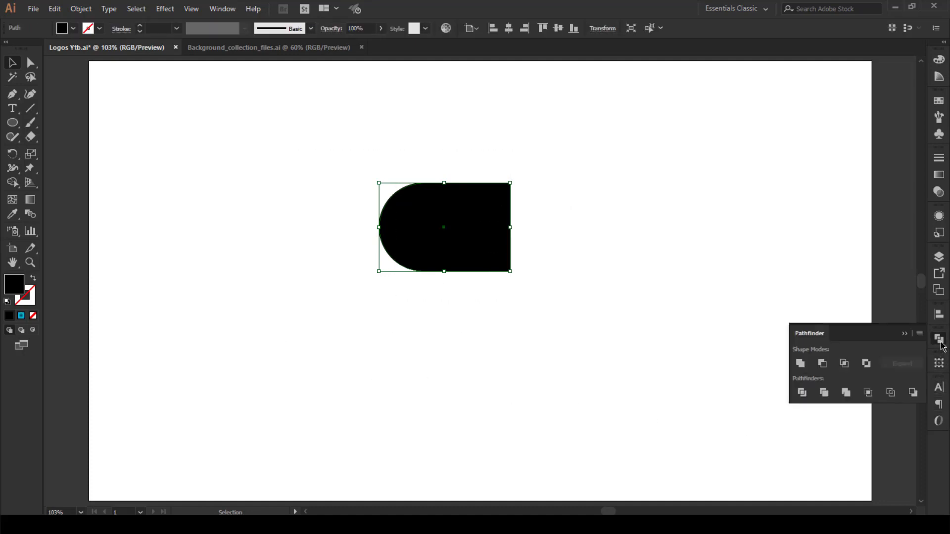
left_click(807, 366)
left_click(905, 335)
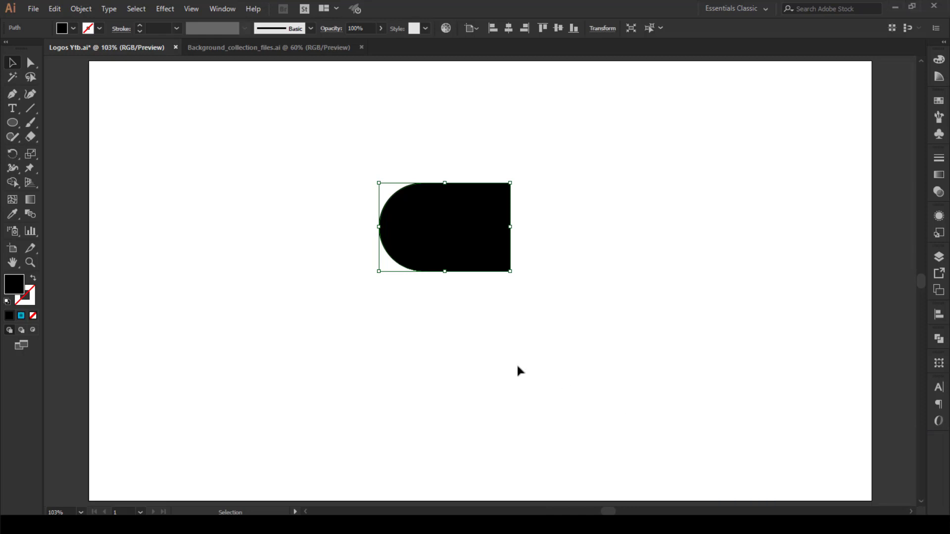
left_click_drag(579, 173, 345, 299)
left_click(74, 164)
Draw a straight vertical line with a red stroke and no fill beside the black shape's right edge, taller than the shape.
left_click_drag(13, 99, 47, 94)
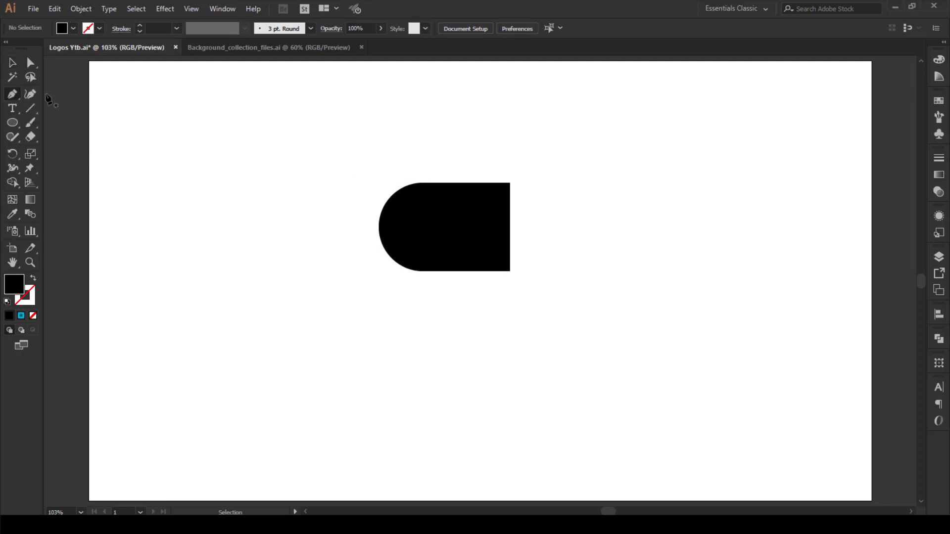
left_click(32, 279)
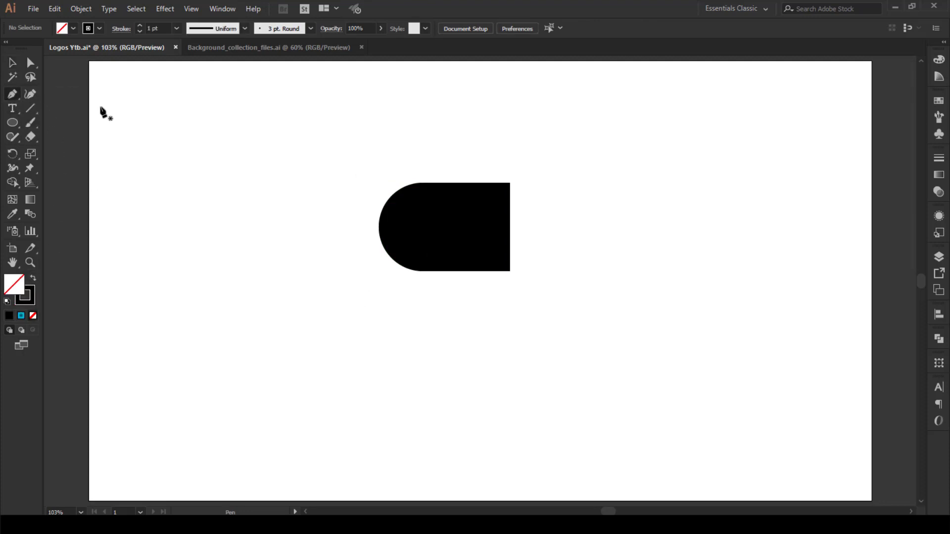
left_click(99, 29)
left_click(41, 48)
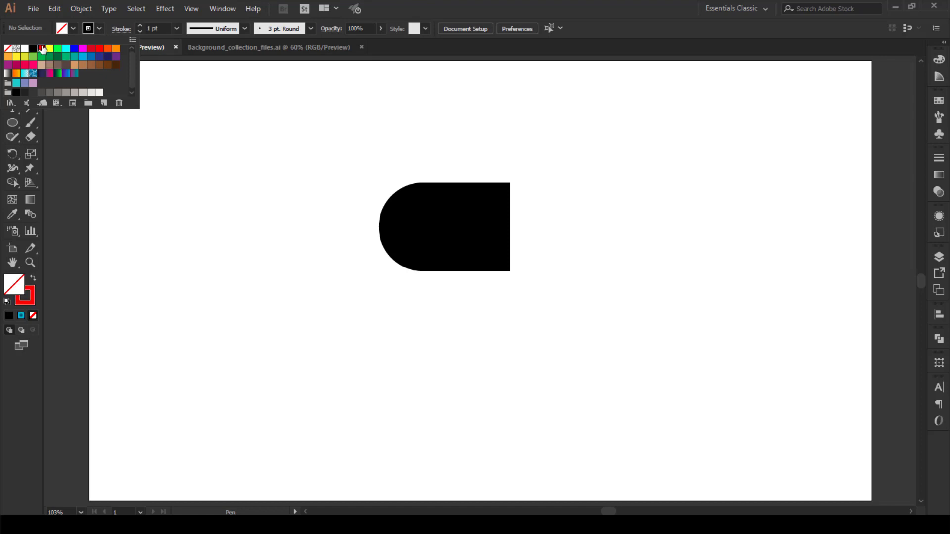
left_click(97, 30)
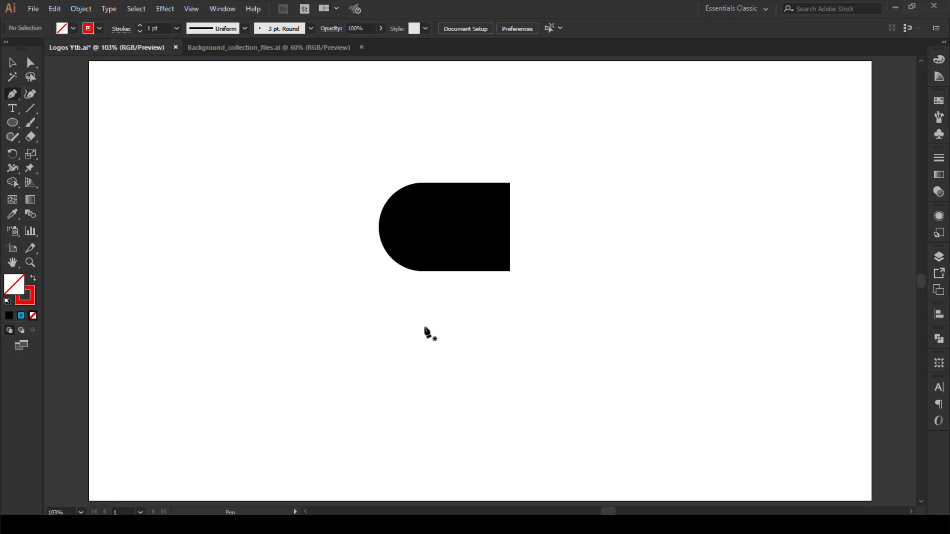
left_click(553, 326)
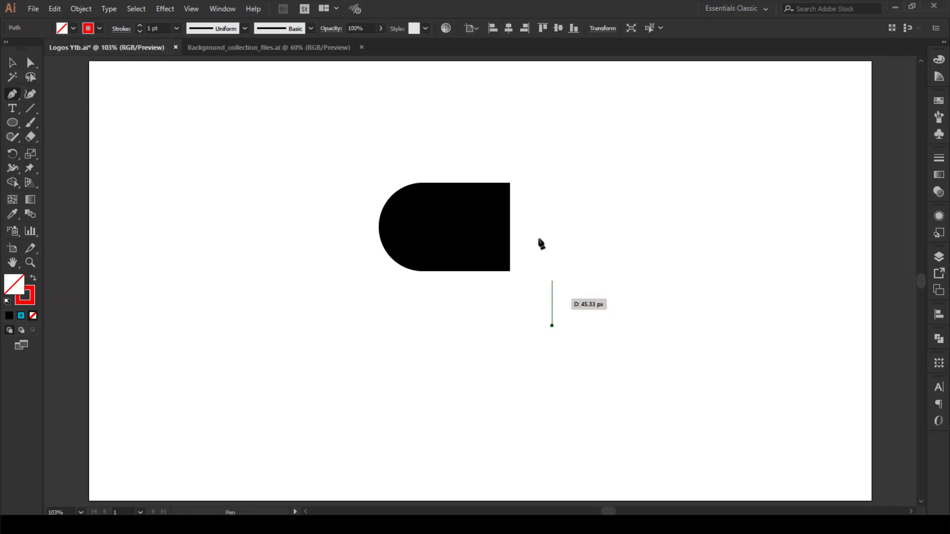
left_click(565, 119, "shift")
key("v")
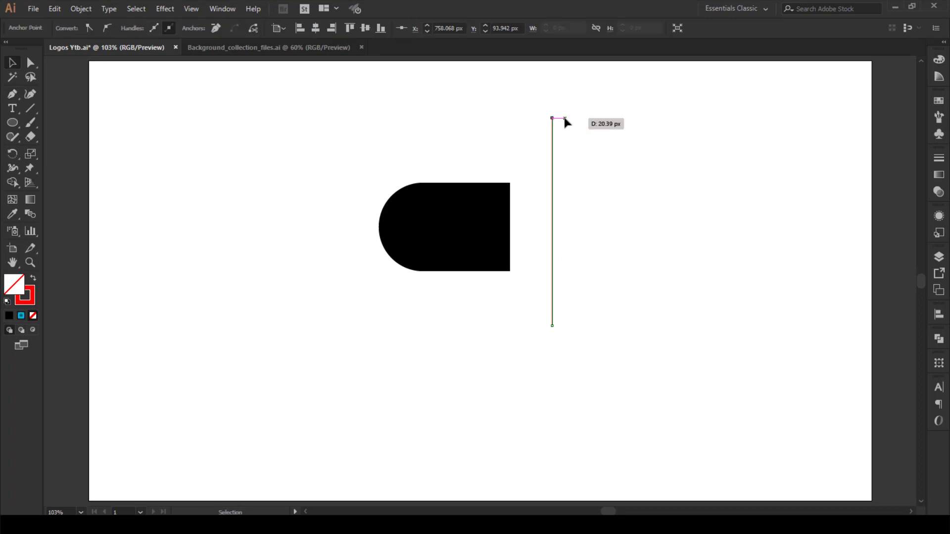
Rotate the red line by -41° with preview enabled.
left_click_drag(578, 312, 539, 282)
right_click(553, 249)
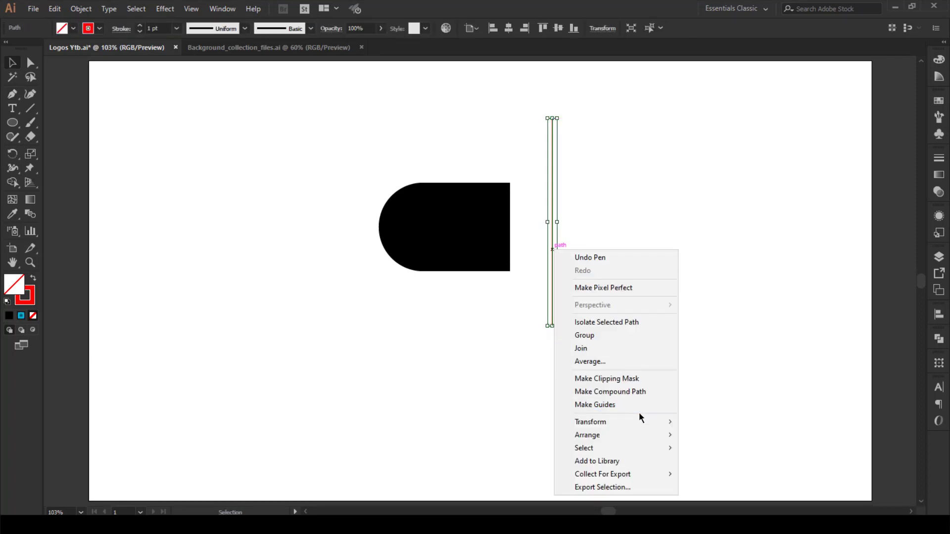
mouse_move(659, 427)
left_click(727, 452)
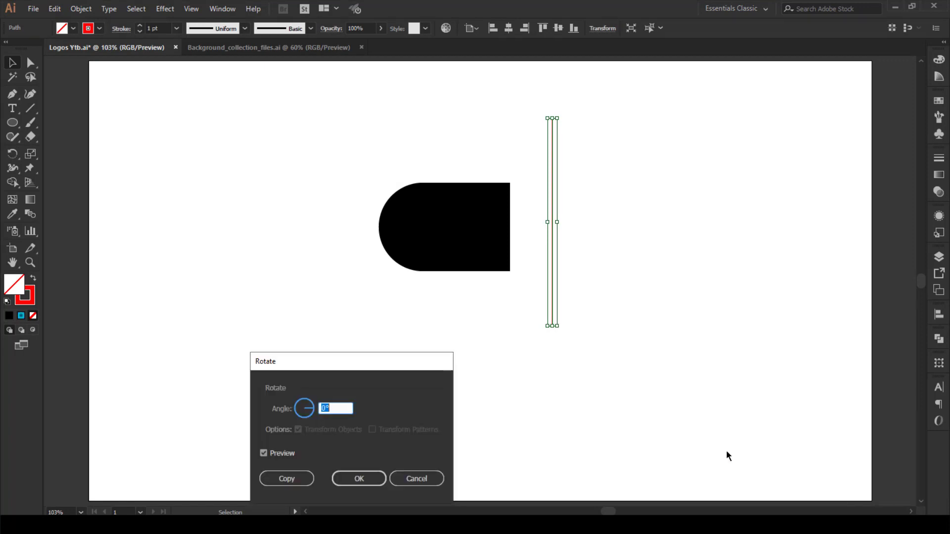
left_click(284, 452)
left_click(284, 452)
double_click(336, 408)
type("4")
key("Tab")
scroll(337, 408, "down", 20)
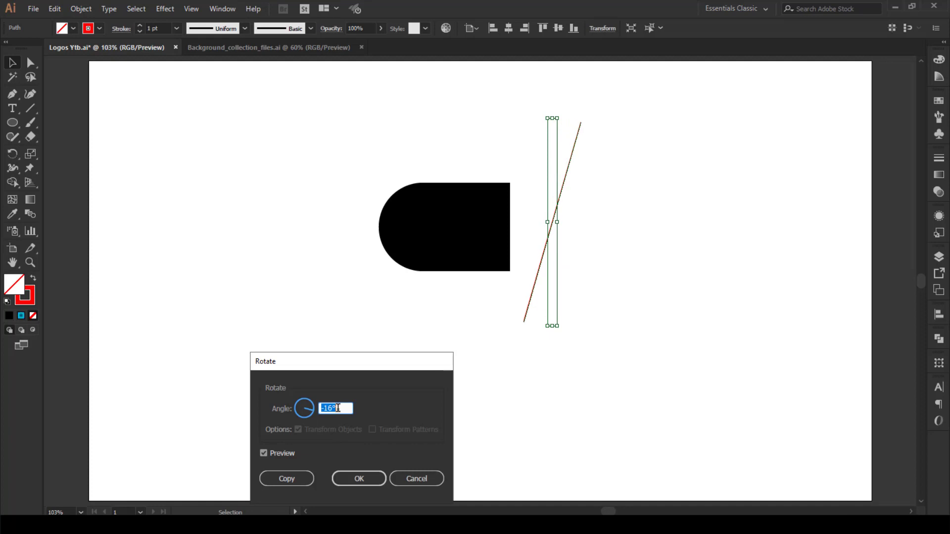
scroll(337, 408, "down", 10)
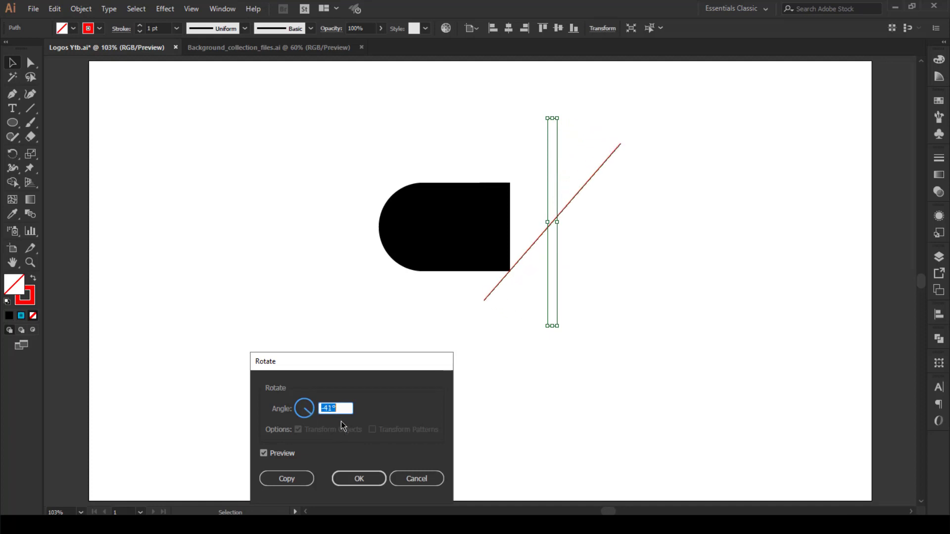
left_click(353, 475)
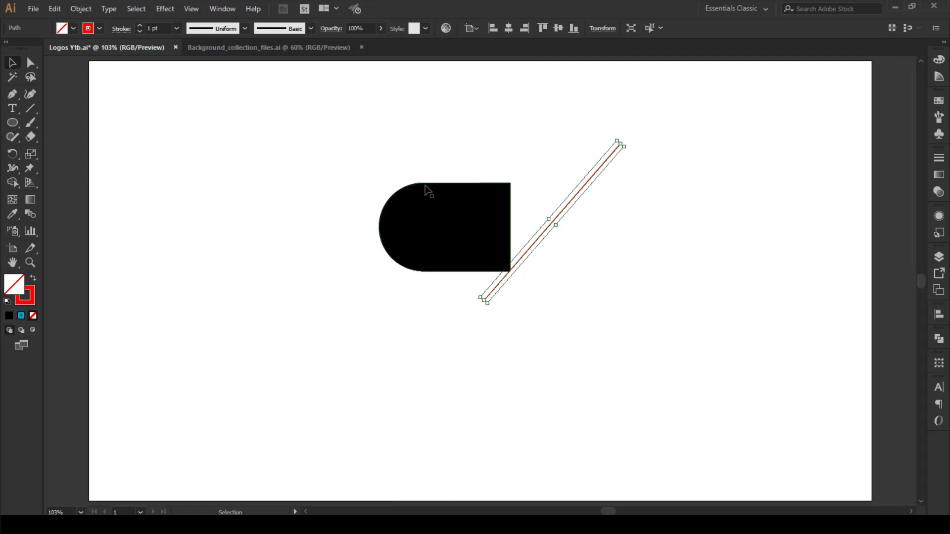
Move the slanted red line across the black shape, from the lower end of its arc to near the upper-right corner.
scroll(454, 218, "up", 1)
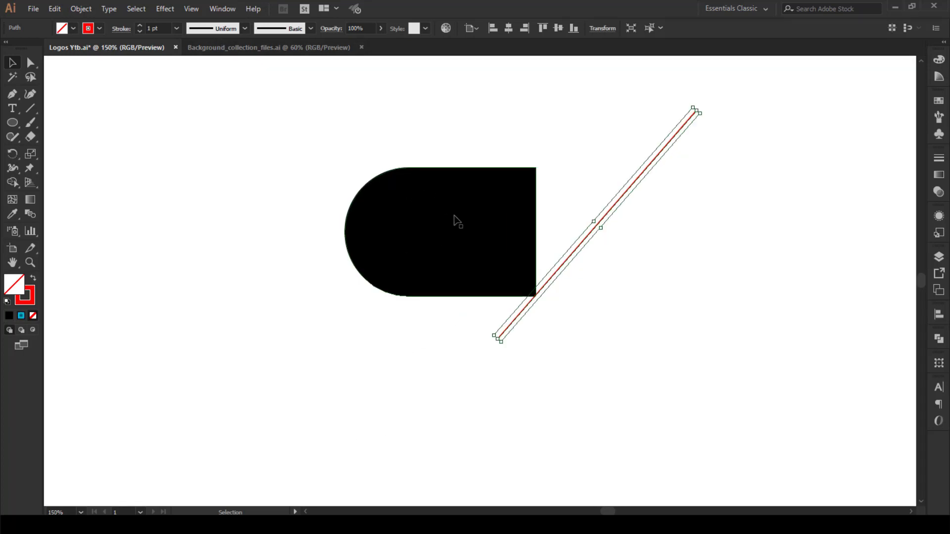
scroll(485, 255, "up", 1)
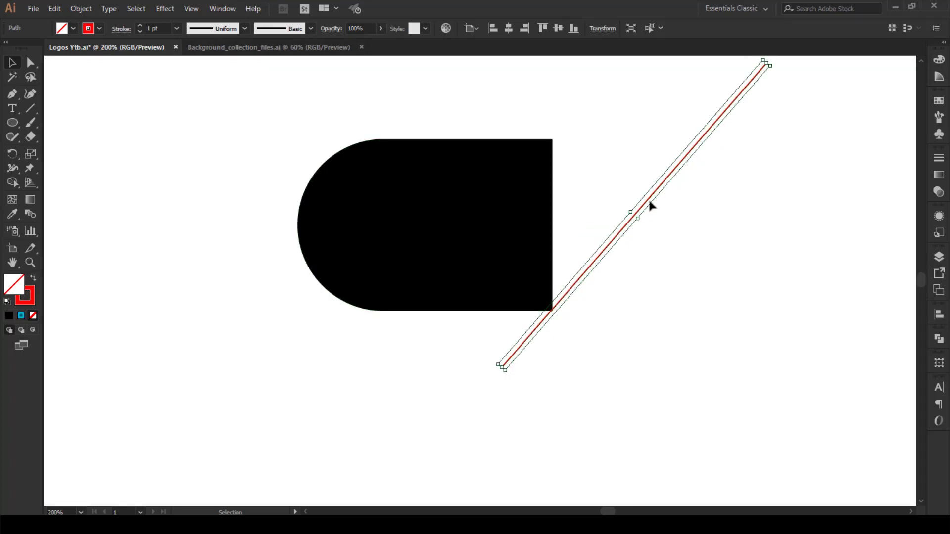
left_click_drag(650, 204, 496, 182)
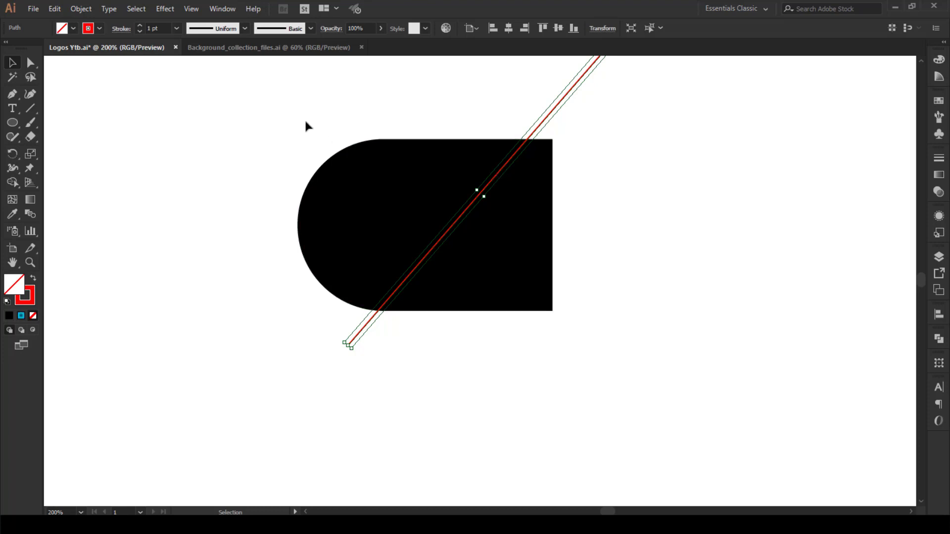
Select all the artwork and remove the part of the black shape right of the red line with Shape Builder.
left_click(136, 9)
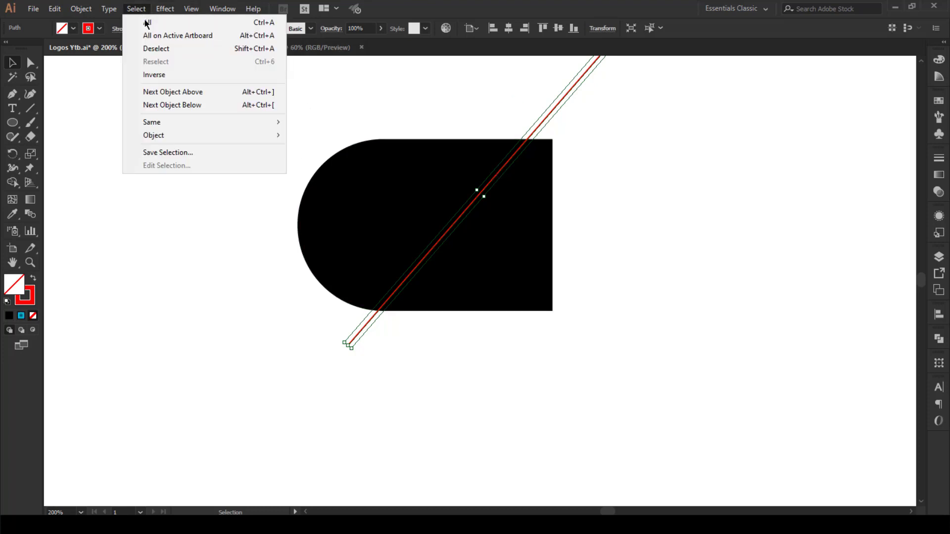
left_click(146, 23)
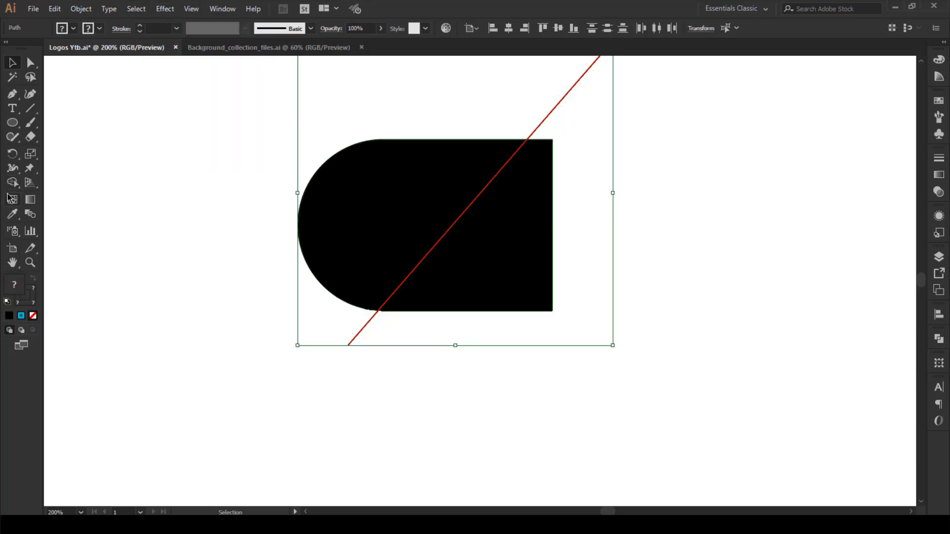
left_click_drag(12, 187, 50, 182)
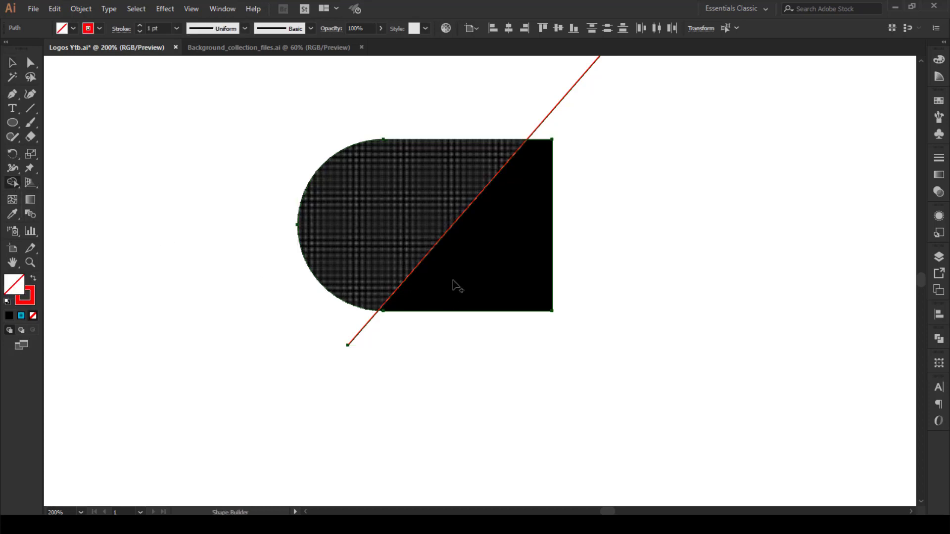
left_click(510, 305, "alt")
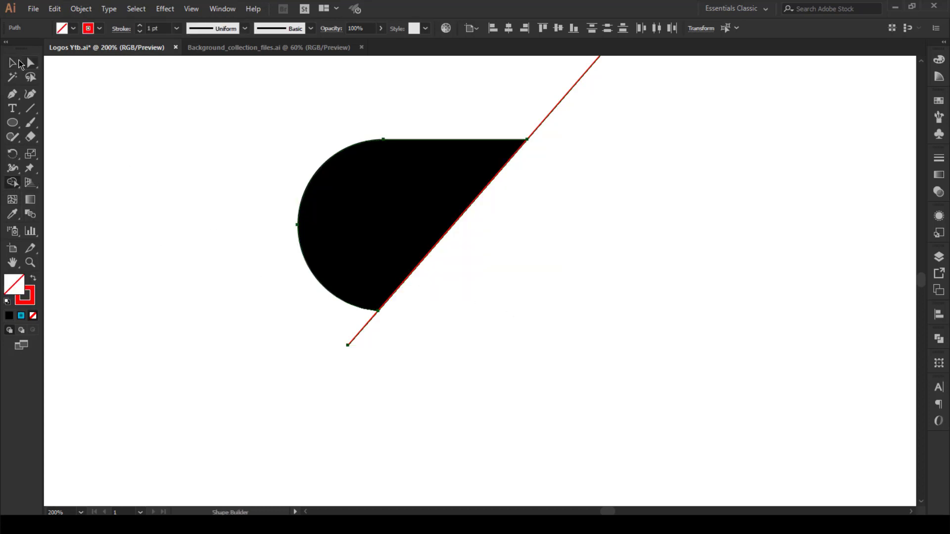
Delete the slanted red line.
left_click(13, 63)
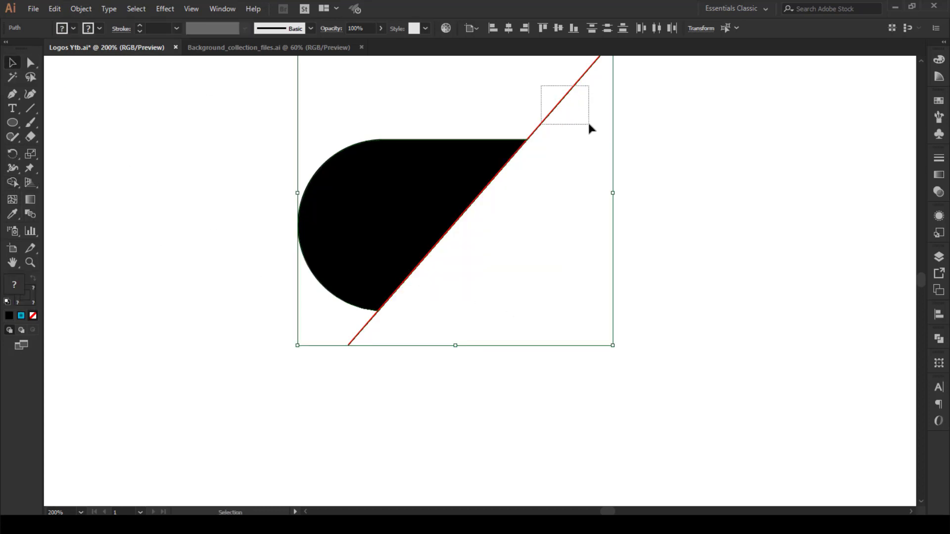
left_click_drag(589, 124, 589, 124)
key("Delete")
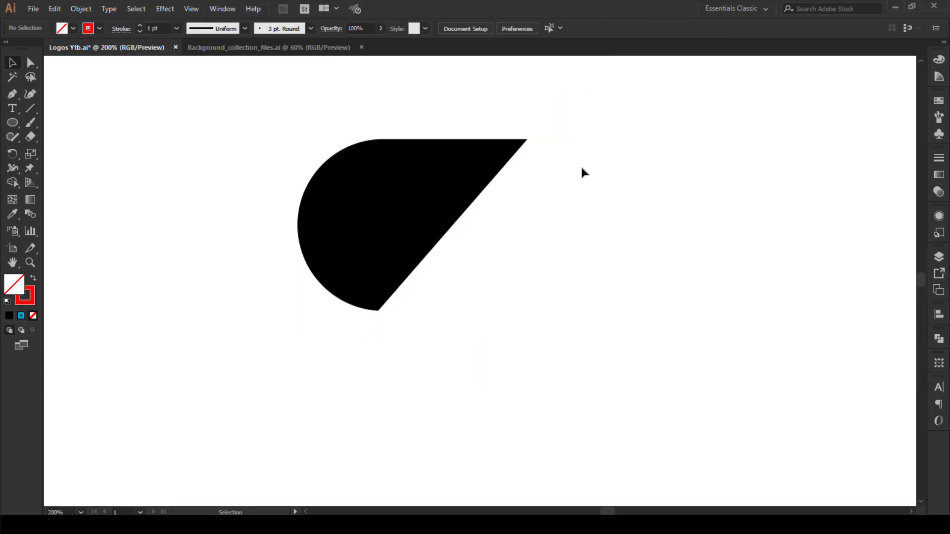
Duplicate the cut black shape in place and move the copy straight down so it partly overlaps the original.
left_click(419, 213)
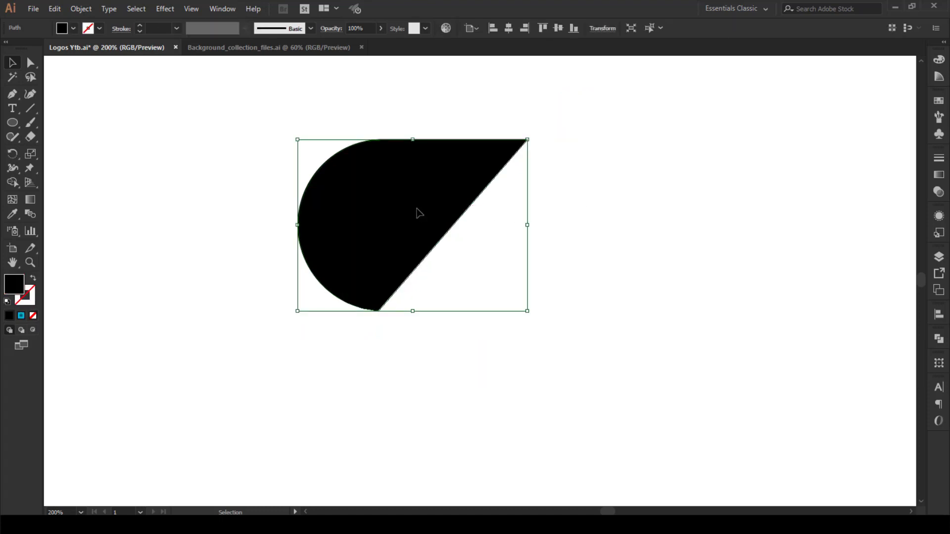
left_click(54, 10)
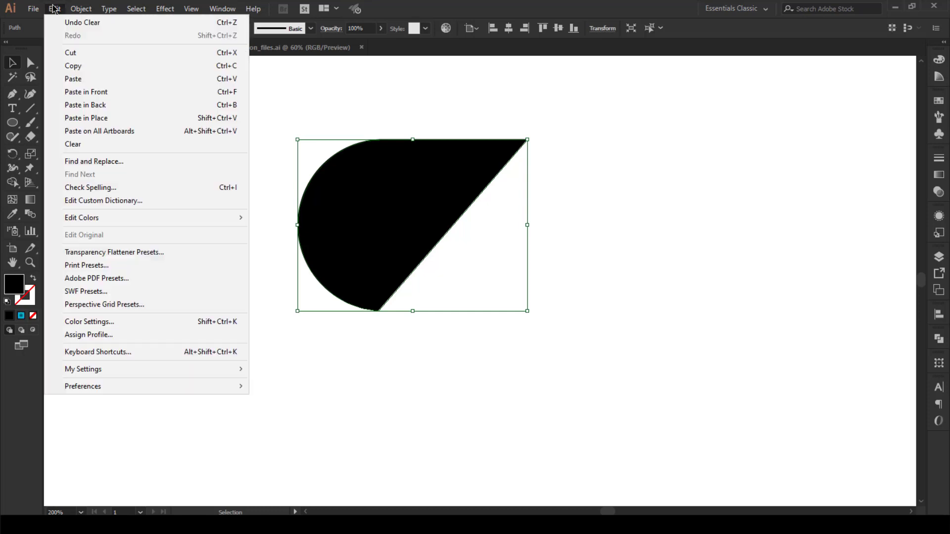
left_click(90, 66)
left_click(55, 9)
left_click(120, 117)
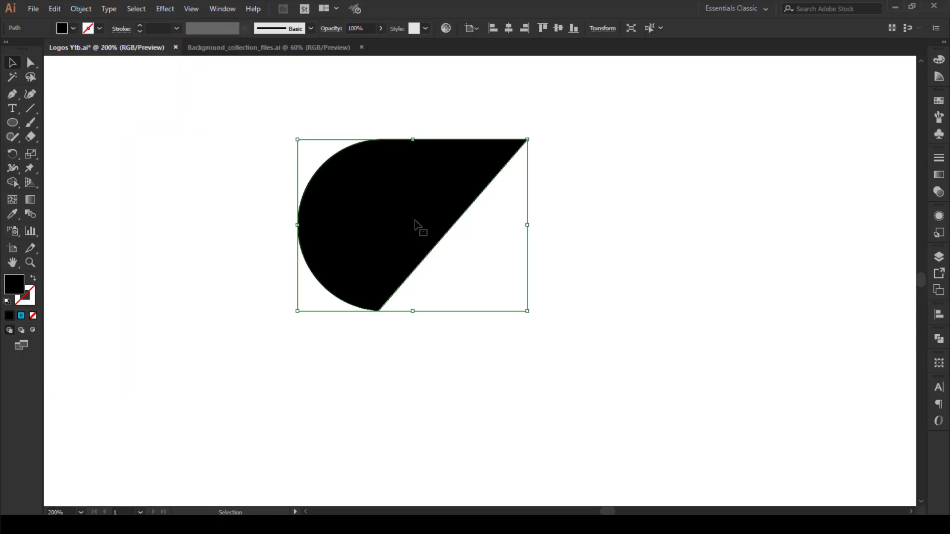
left_click_drag(413, 219, 413, 330)
scroll(419, 336, "down", 1)
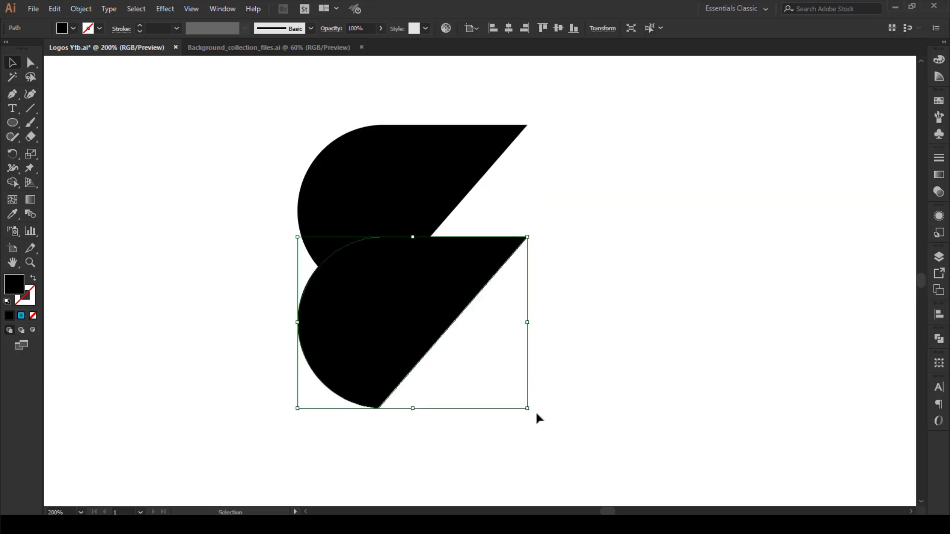
Rotate the lower copy by half a turn and place it beside the original to form an S with a narrow diagonal gap.
left_click_drag(535, 414, 337, 292)
left_click_drag(430, 337, 521, 312)
key("space")
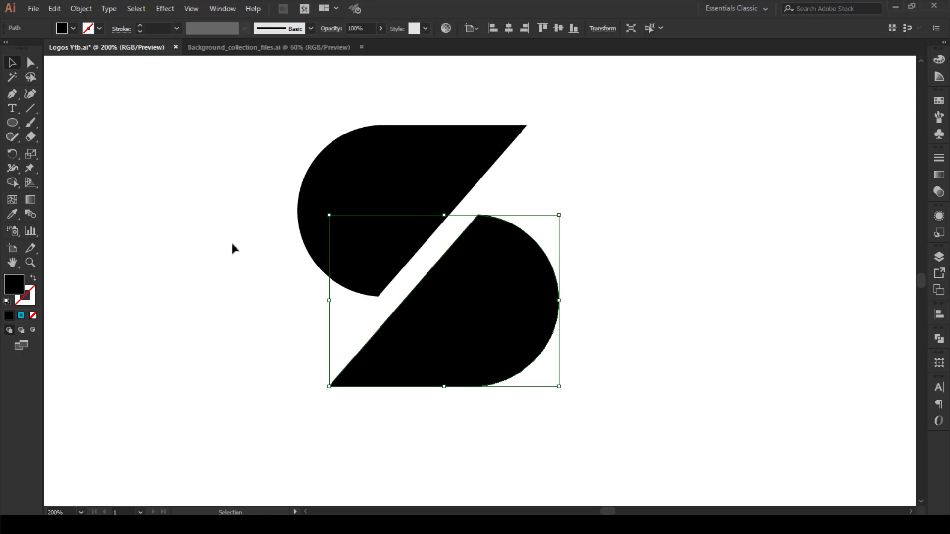
key("a")
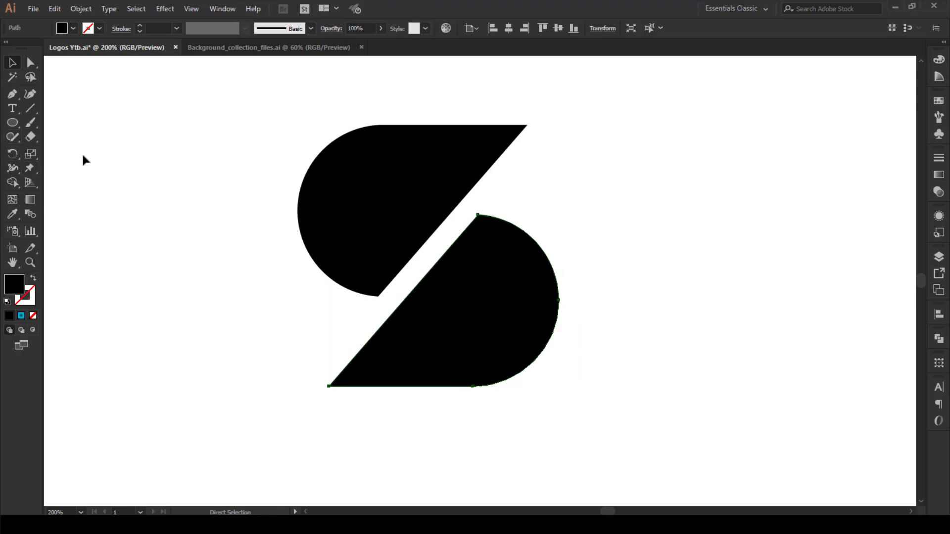
left_click(83, 156)
Group the two black halves and centre the group horizontally and vertically on the artboard.
left_click(14, 124)
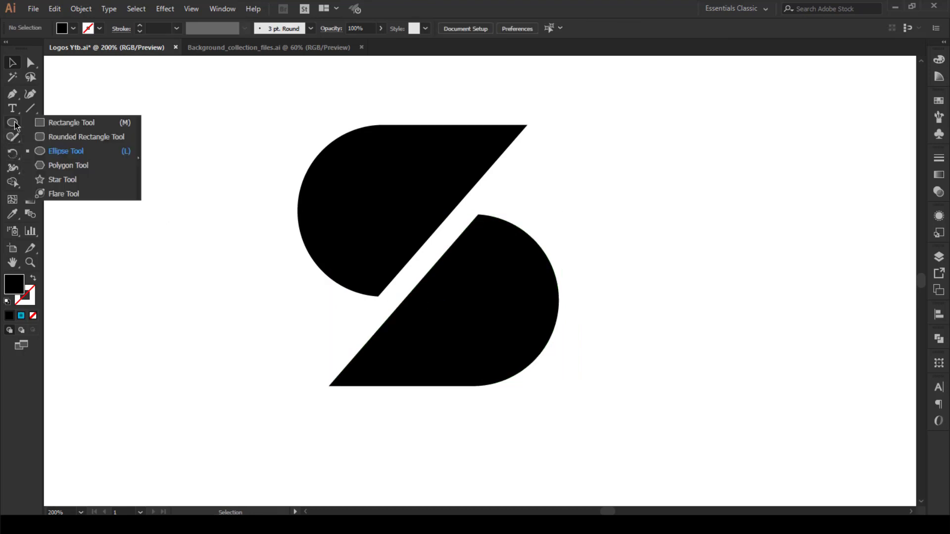
left_click(43, 150)
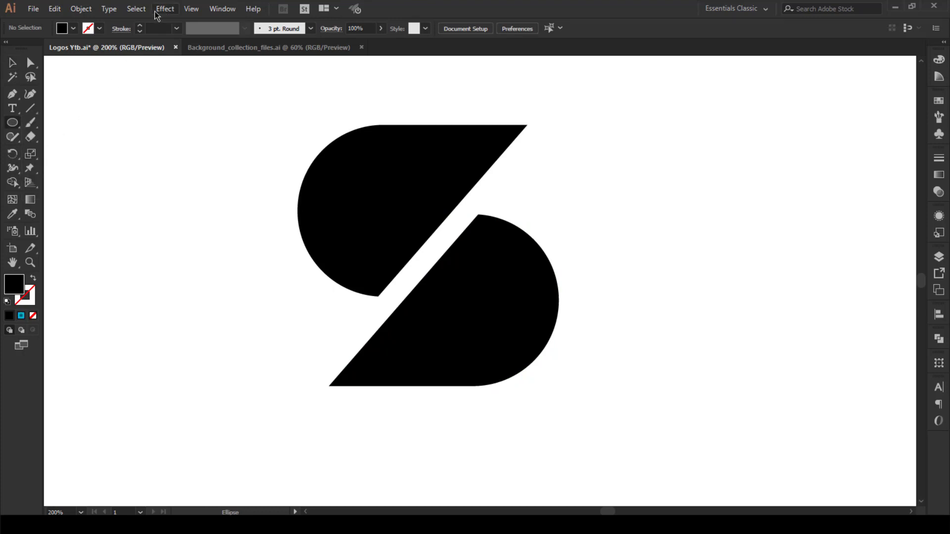
left_click(136, 9)
key("Escape")
key("ctrl+a")
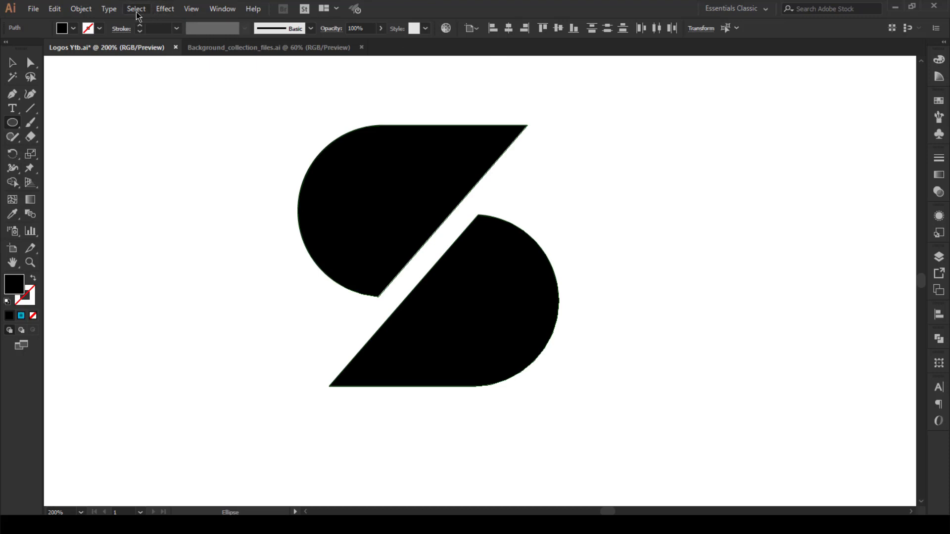
left_click(81, 9)
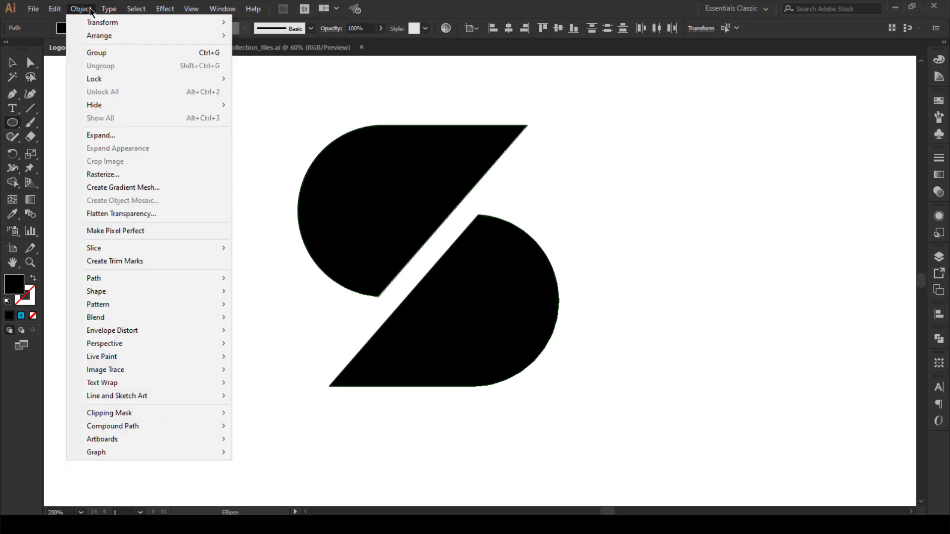
left_click(103, 52)
left_click(524, 28)
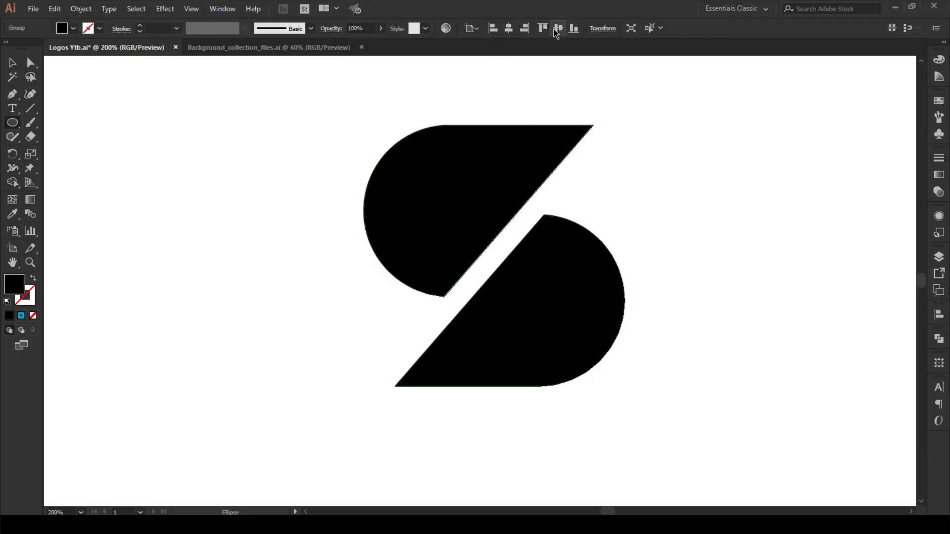
left_click(557, 29)
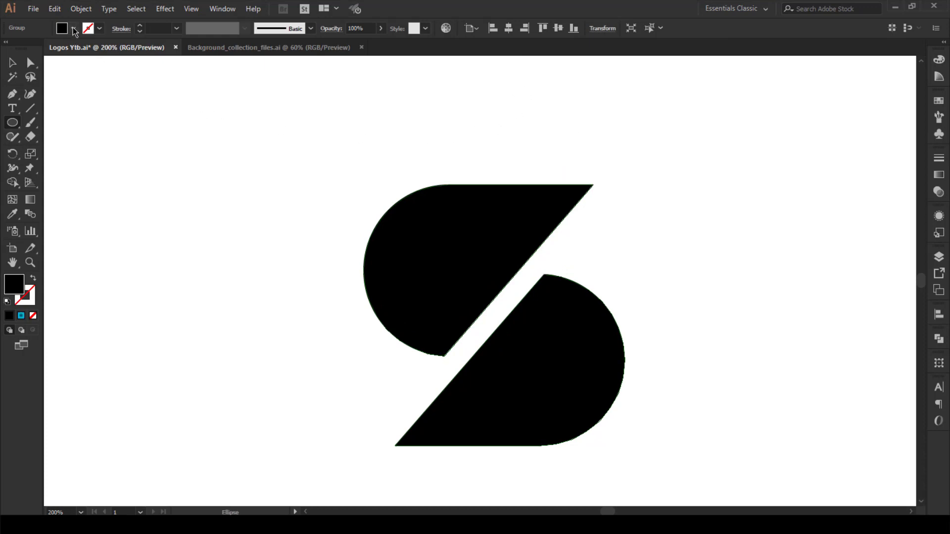
left_click(62, 28)
left_click(25, 49)
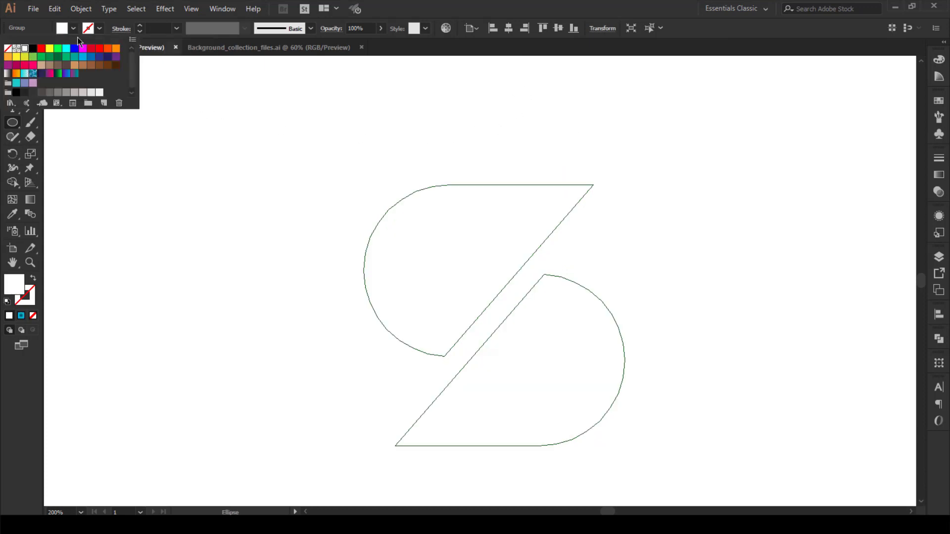
left_click(74, 29)
key("ctrl+z")
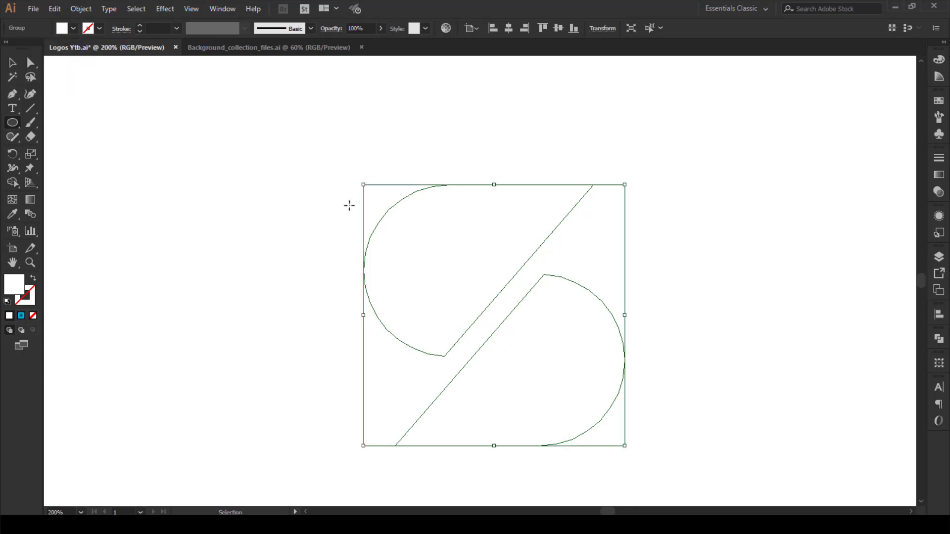
With nothing selected, set the fill to red and draw a circle about 67 px in diameter beside the S shape.
key("ctrl+shift+a")
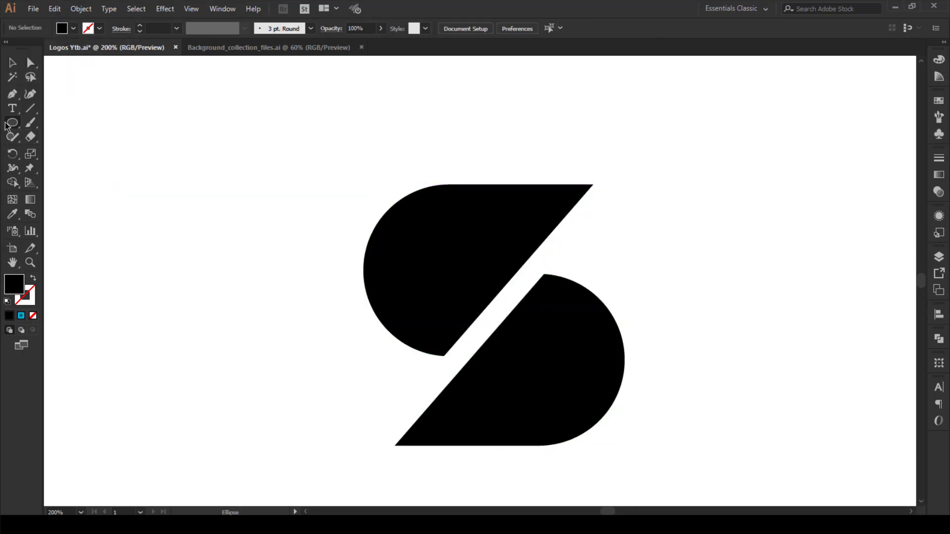
left_click_drag(7, 125, 58, 151)
left_click(73, 28)
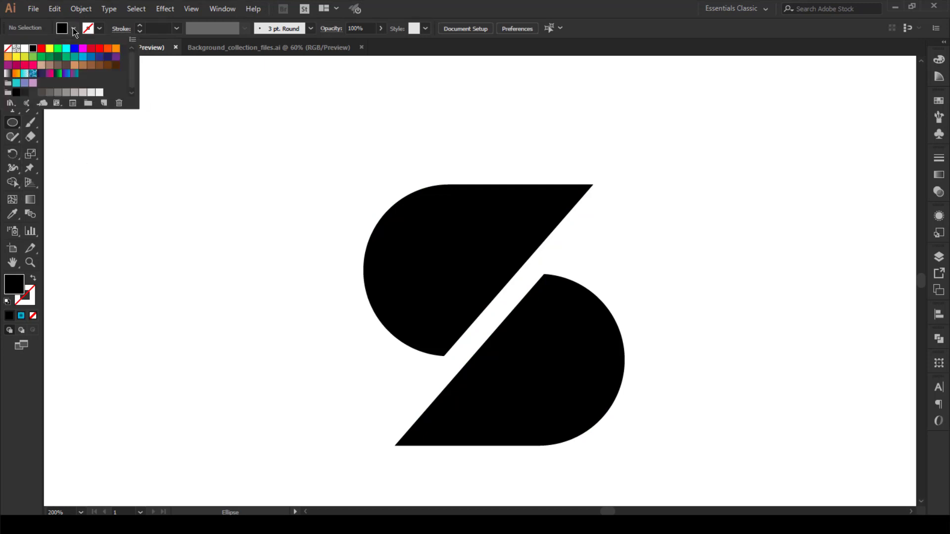
left_click(40, 48)
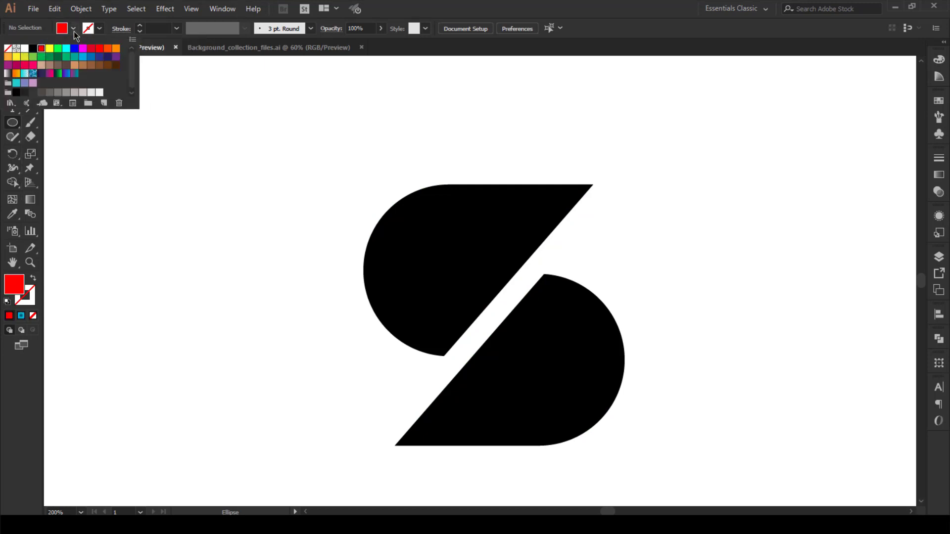
left_click(74, 28)
left_click_drag(196, 127, 276, 195)
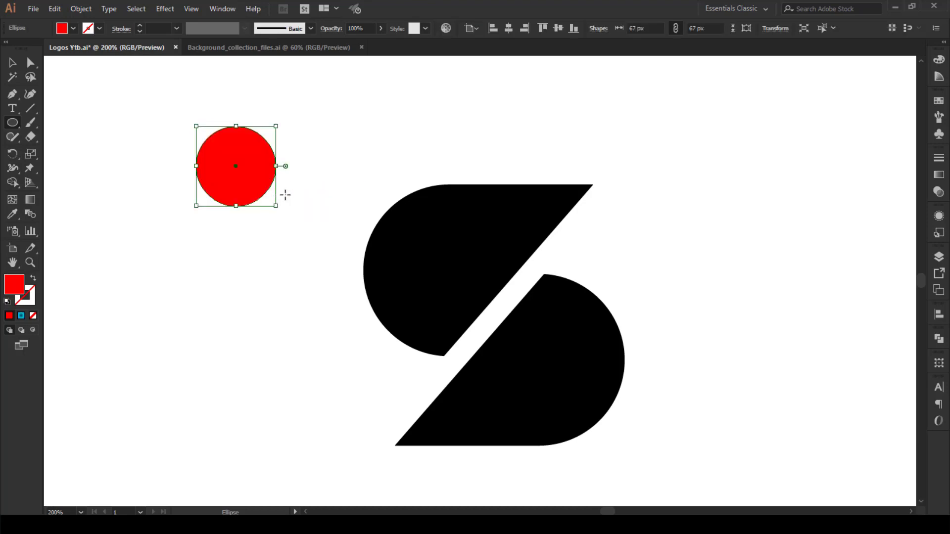
Centre the red circle on the artboard both ways and enlarge it from its centre to about 83.5 px.
left_click(509, 28)
left_click(558, 28)
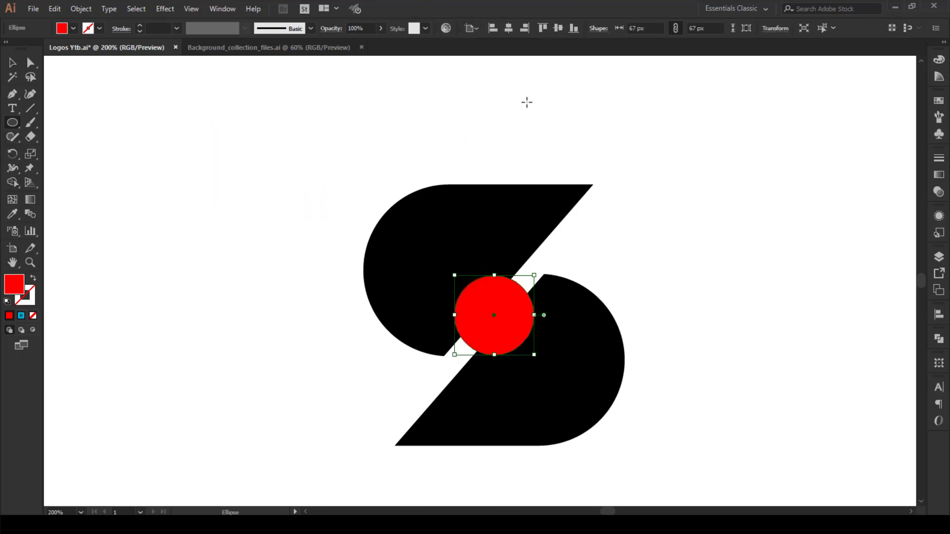
left_click(12, 62)
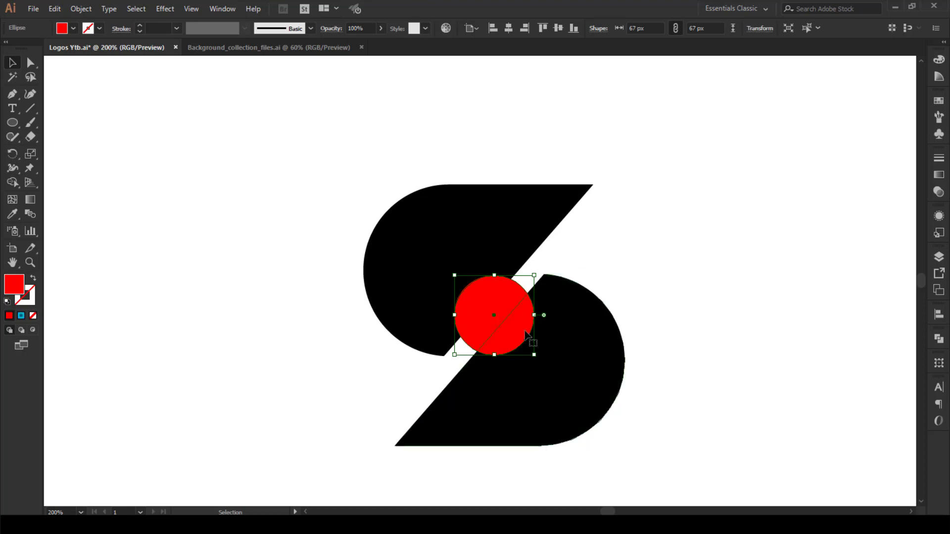
left_click_drag(535, 354, 546, 365)
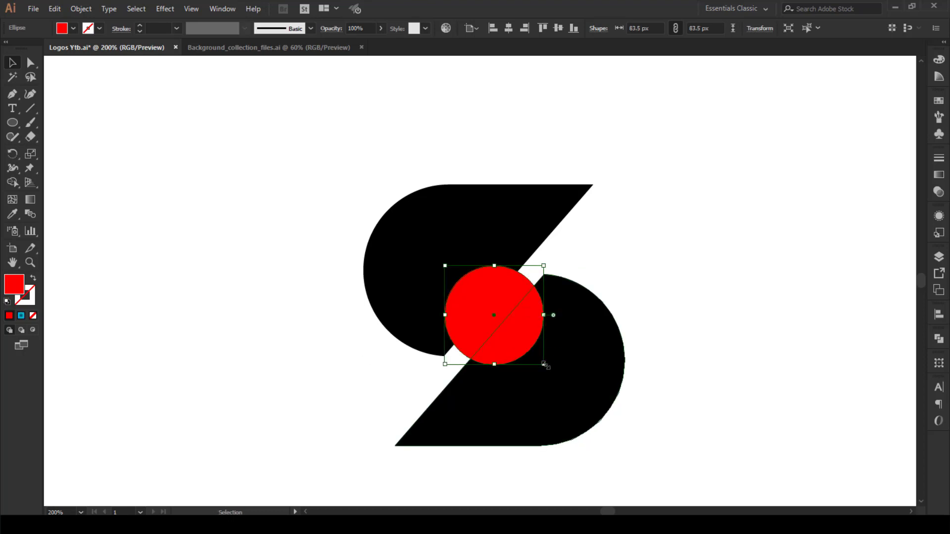
Duplicate the red circle in place and shrink the copy from its centre to about 61 px.
left_click(56, 14)
left_click(74, 66)
left_click(55, 11)
left_click(117, 119)
left_click_drag(544, 364, 530, 356)
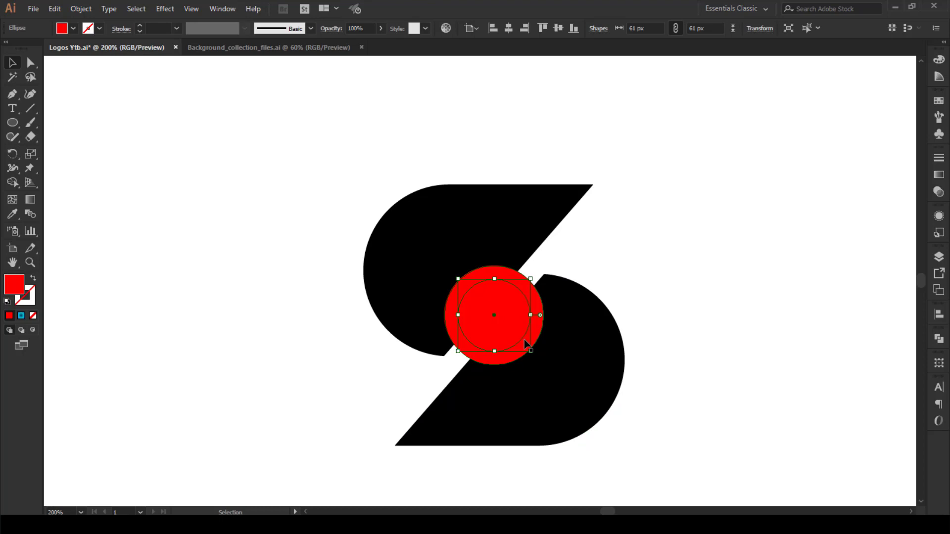
Select all the artwork and use Shape Builder to remove the ring segments over both black halves and merge the remaining red pieces.
left_click_drag(644, 235, 364, 400)
left_click(10, 184)
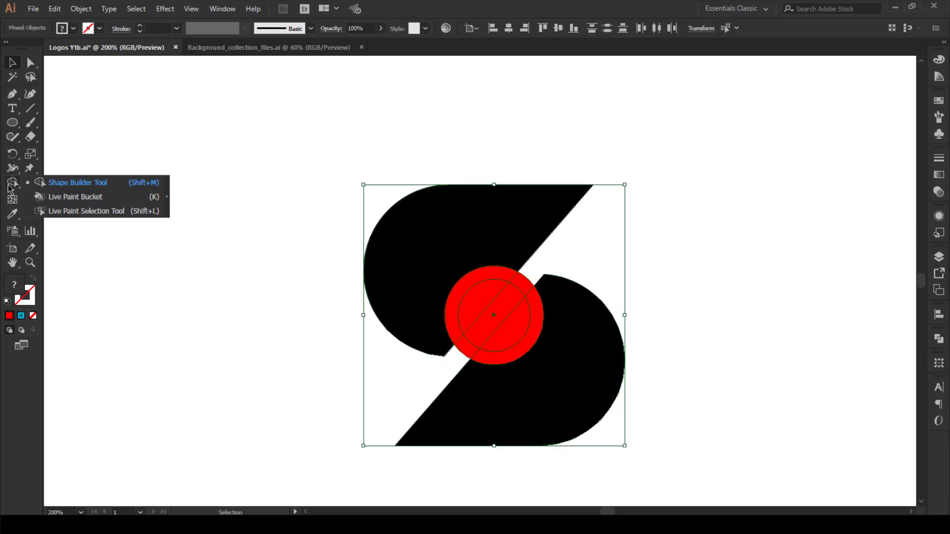
left_click(59, 184)
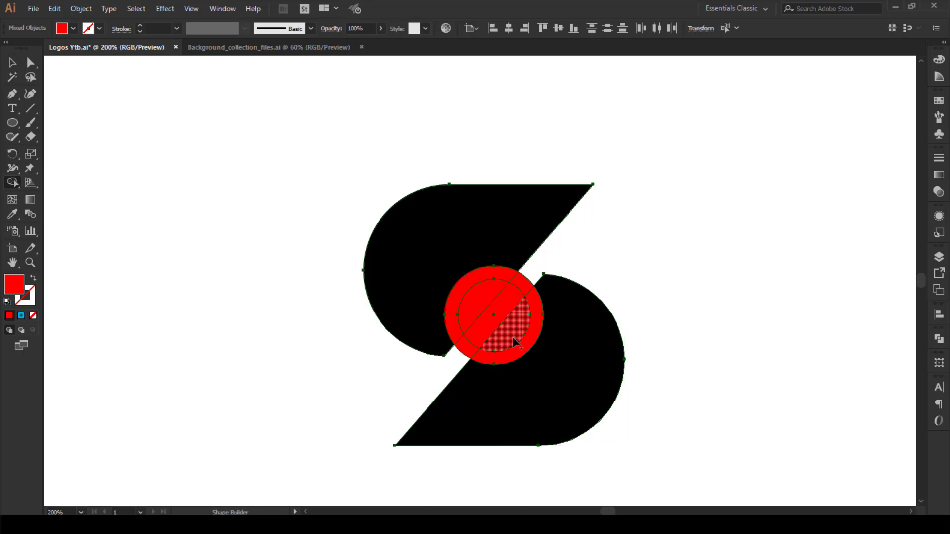
scroll(497, 340, "up", 1)
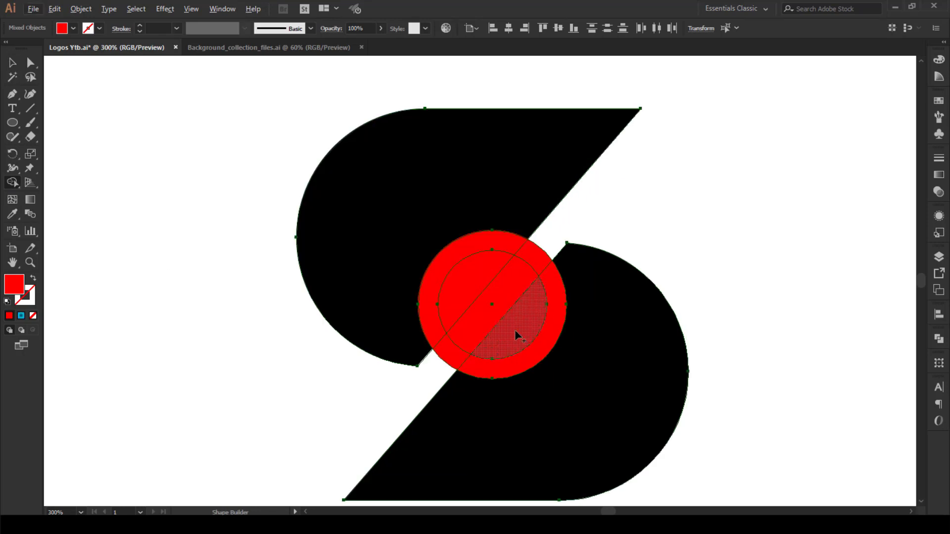
left_click(548, 283, "alt")
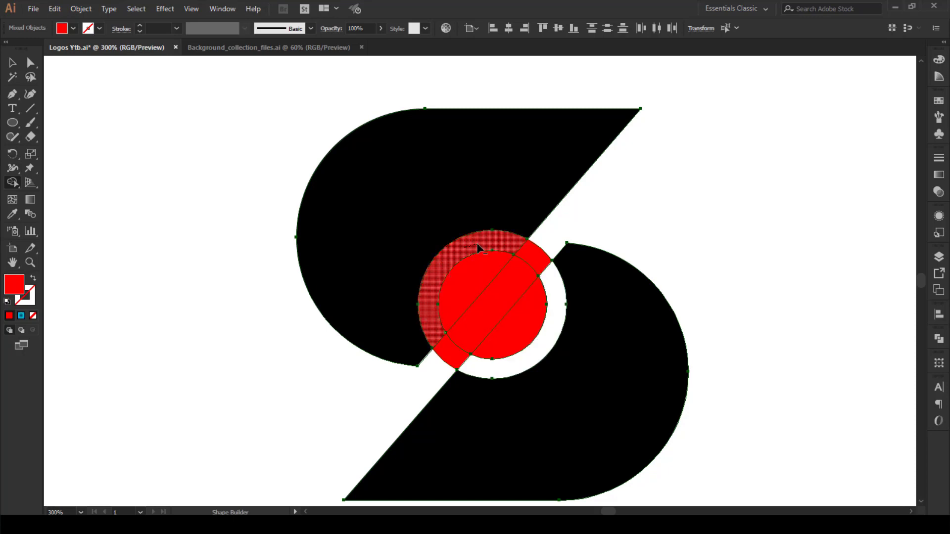
mouse_move(478, 248)
left_mouse_down()
mouse_move(513, 244)
mouse_move(535, 259)
mouse_move(481, 283)
mouse_move(500, 325)
mouse_move(462, 350)
left_mouse_up()
Fill all the artwork with black and deselect it.
left_click(13, 64)
key("ctrl+a")
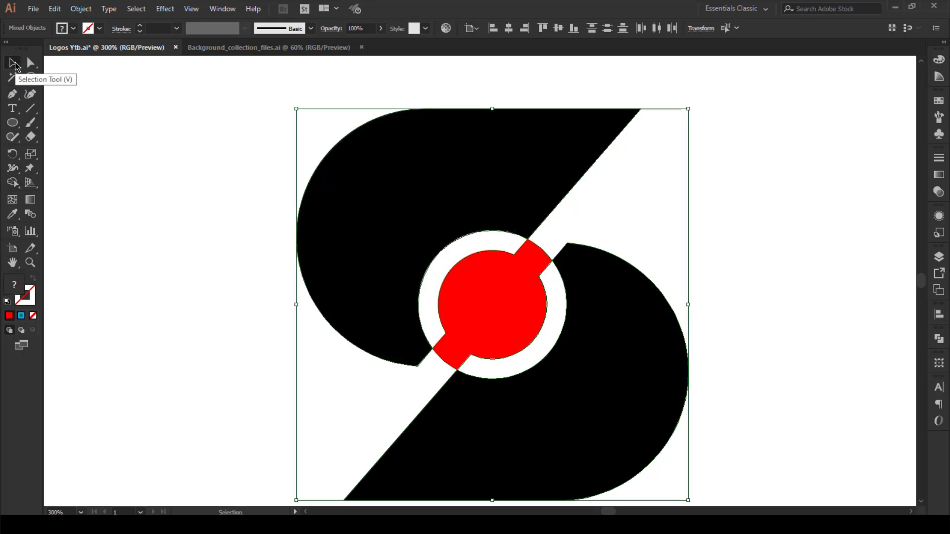
left_click(73, 28)
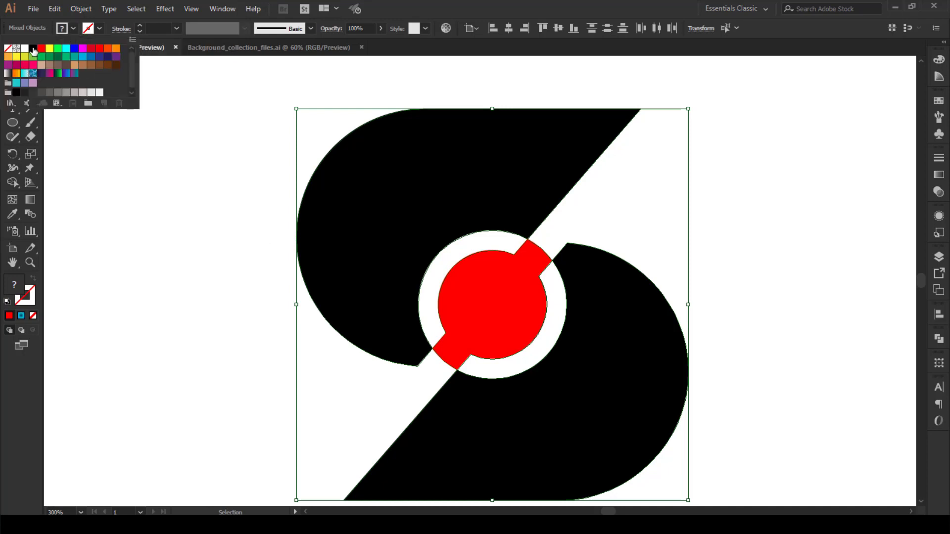
left_click(33, 48)
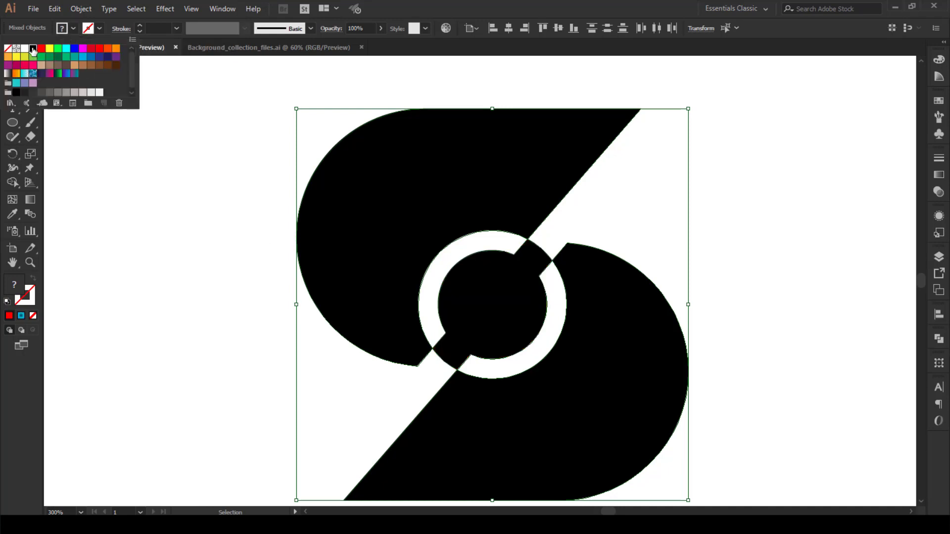
left_click(203, 225)
scroll(203, 225, "down", 1, "alt")
key("space")
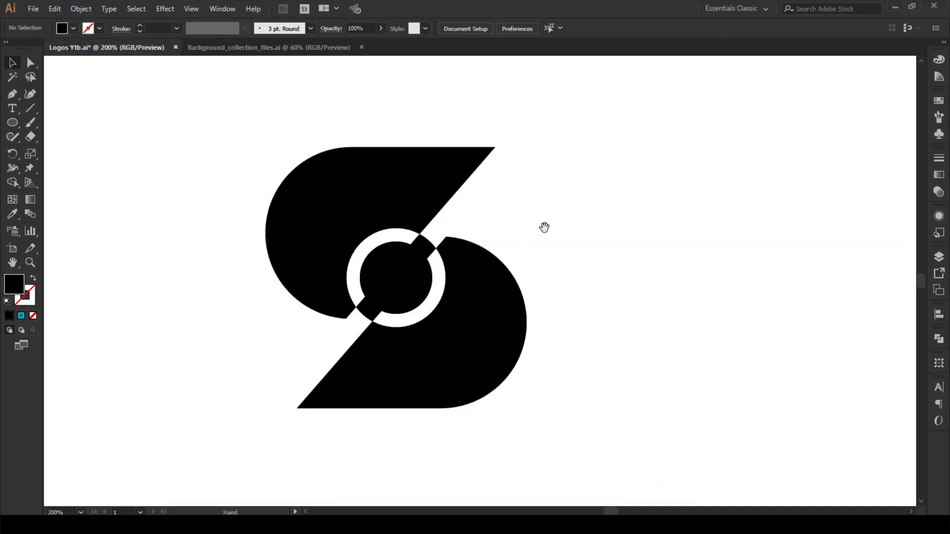